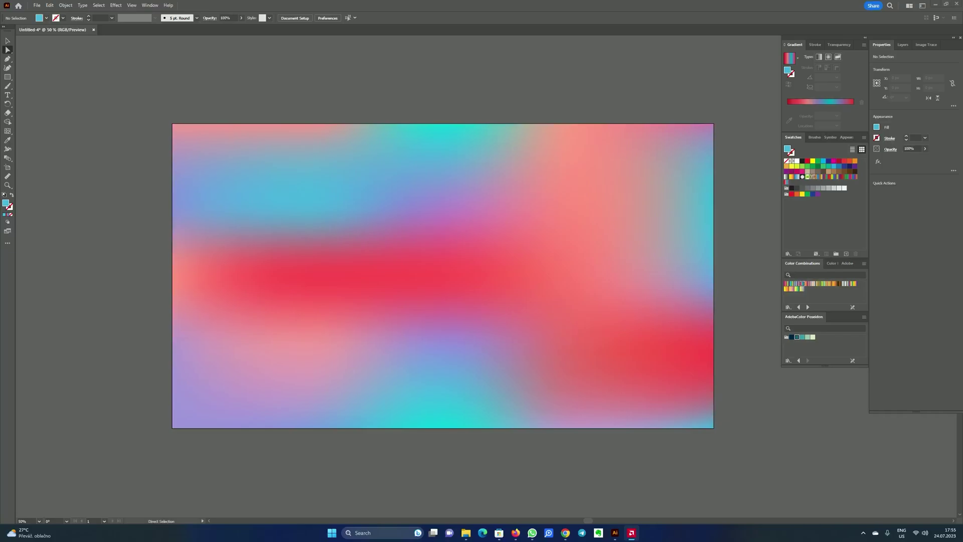
- Show the finished red-pink-teal blurred background, then open the File menu
left_click(35, 6)
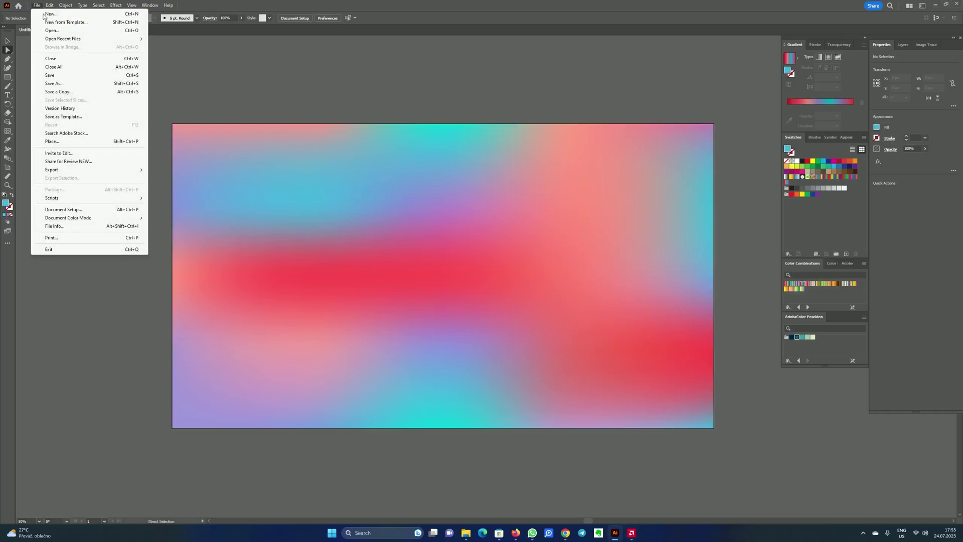
- Create a new blank 1920 × 1080 px RGB document, Untitled-5
left_click(43, 12)
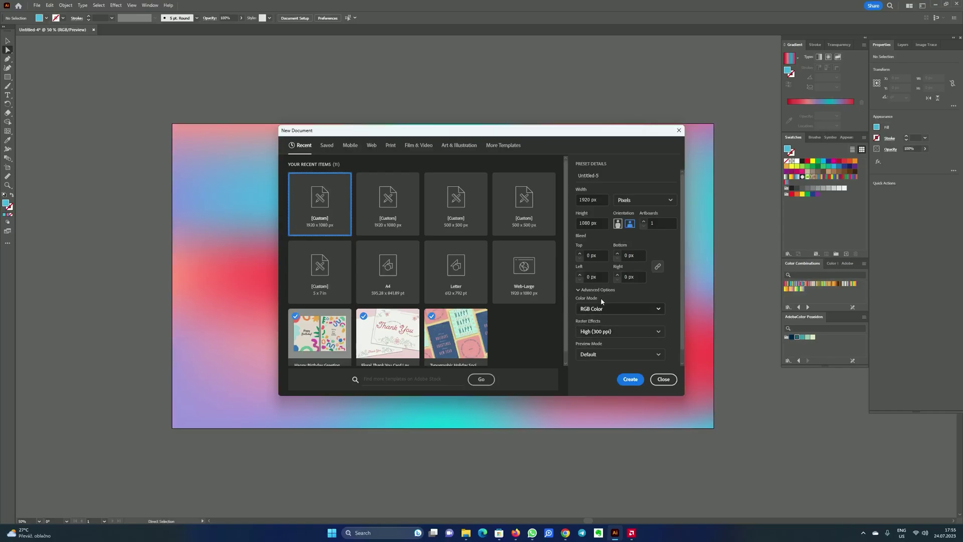
left_click(630, 380)
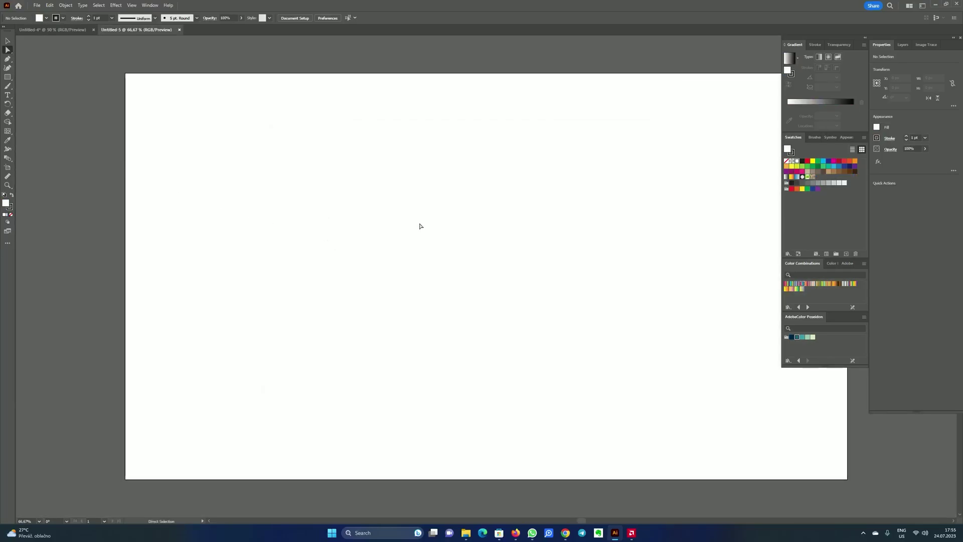
- Draw a white 1920 × 1080 px rectangle with the Rectangle Tool and widen the Swatches panel
left_click(7, 77)
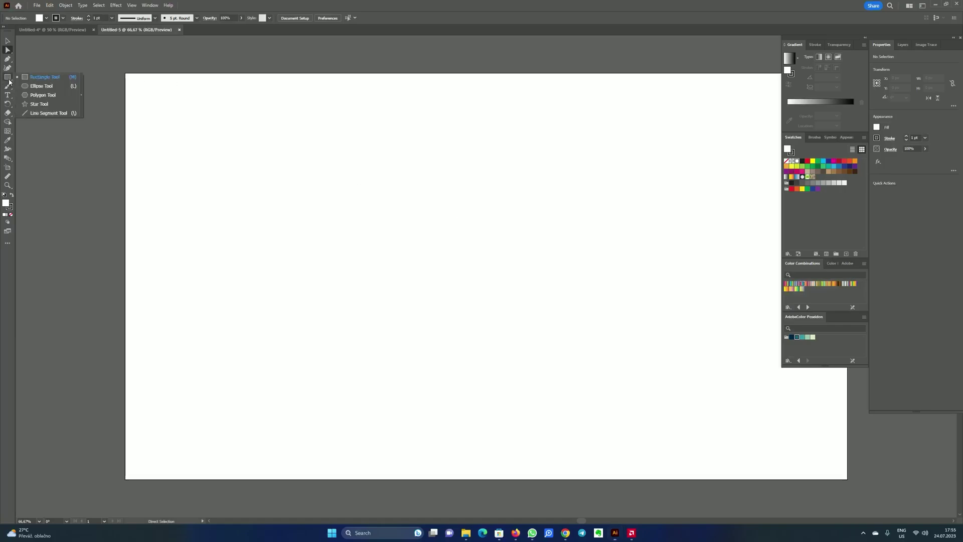
left_click(31, 74)
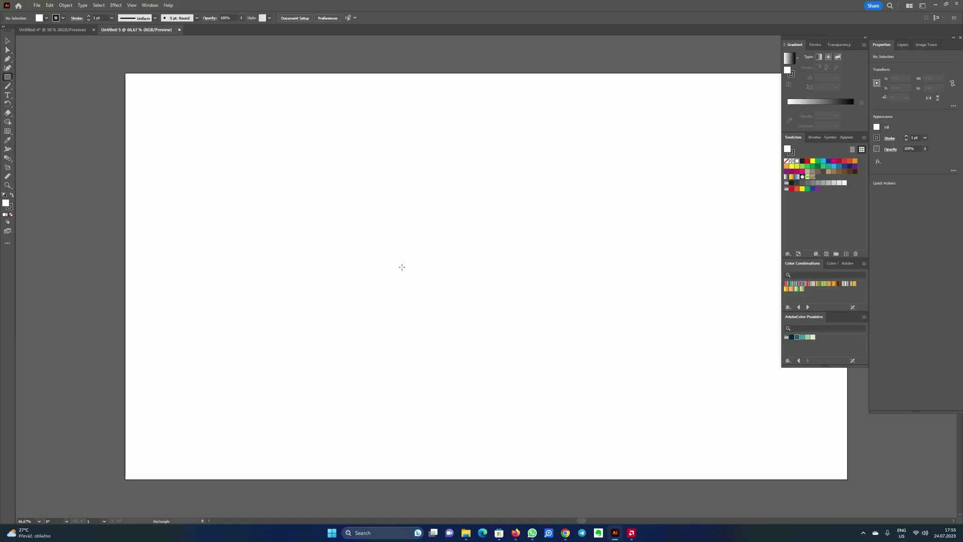
left_click(362, 243)
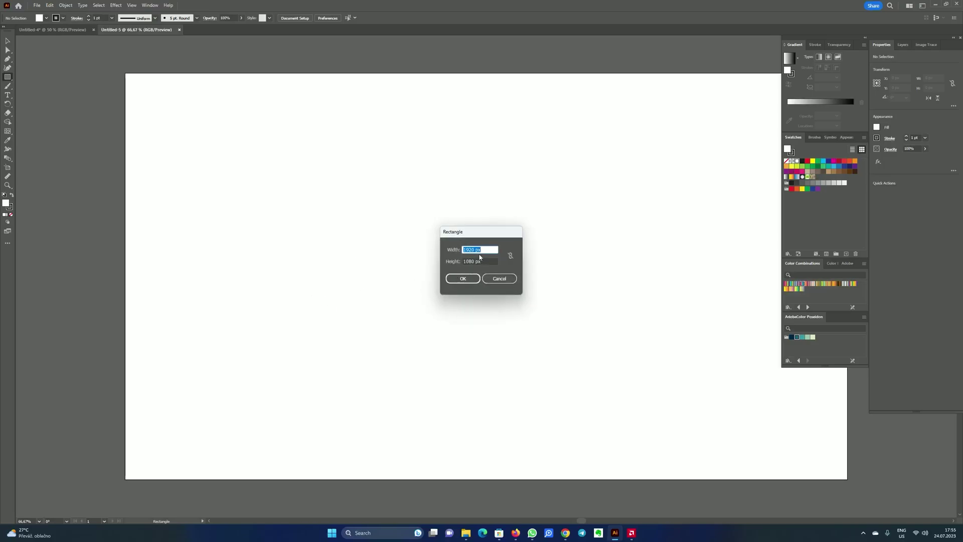
left_click(462, 279)
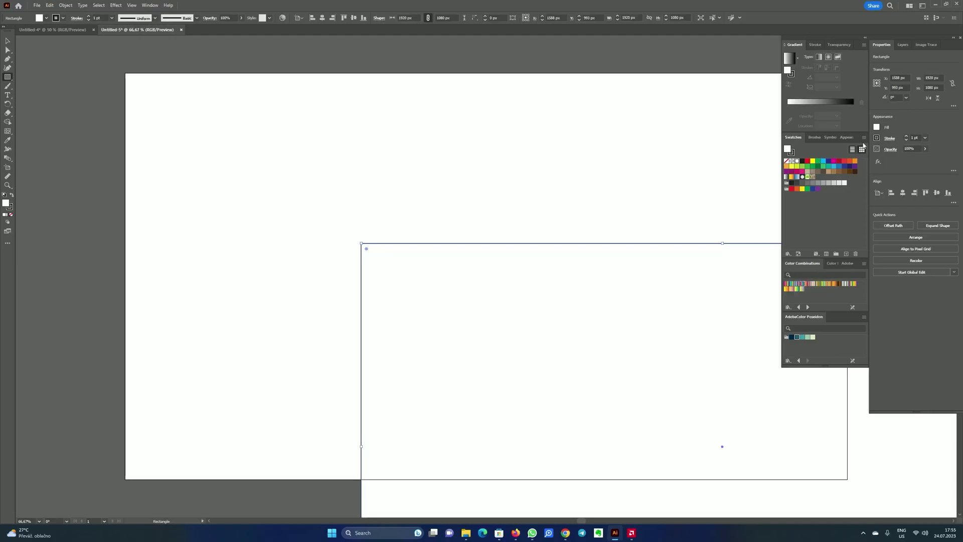
left_click_drag(870, 142, 869, 142)
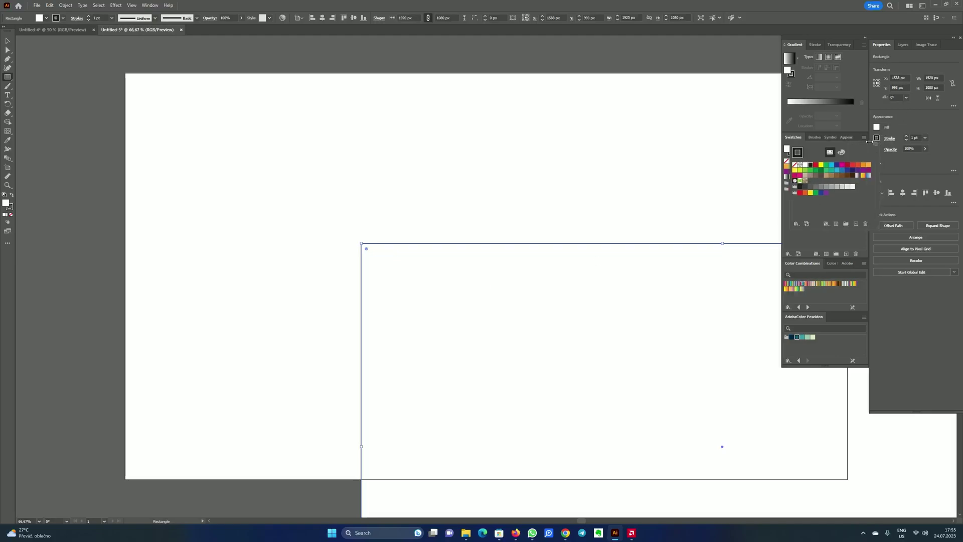
- Remove the rectangle's stroke and centre it horizontally and vertically on the artboard
left_click(794, 166)
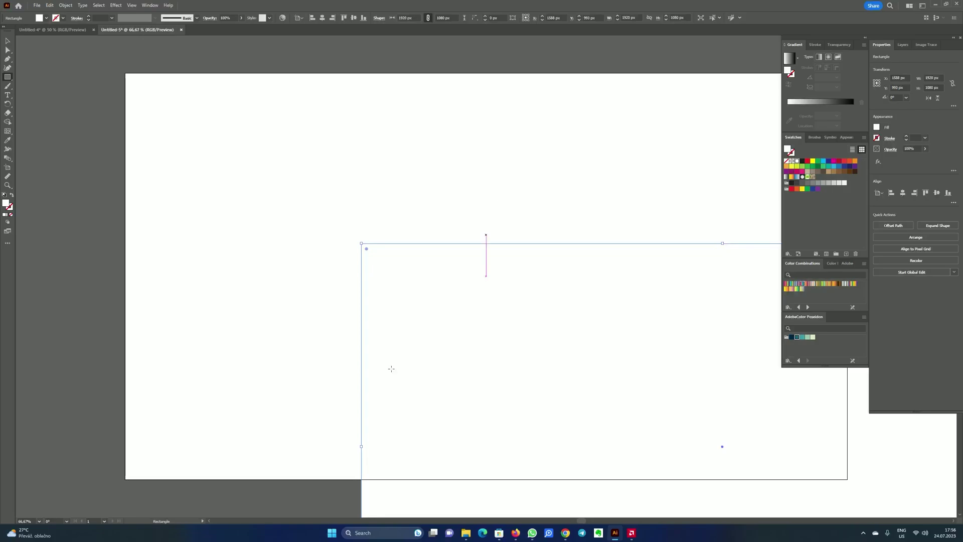
left_click(322, 18)
left_click(355, 21)
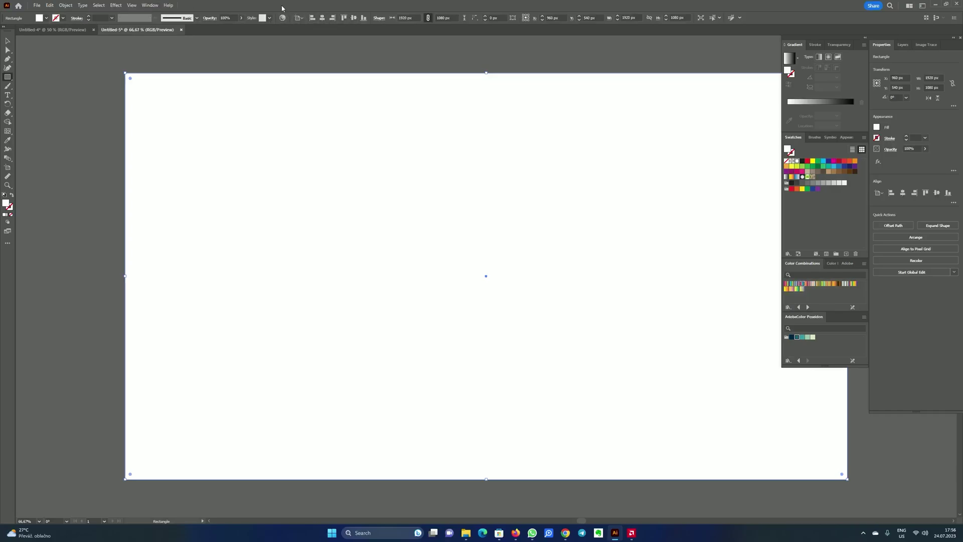
- Fill the rectangle with a horizontal red-pink-purple-teal linear gradient
left_click(150, 5)
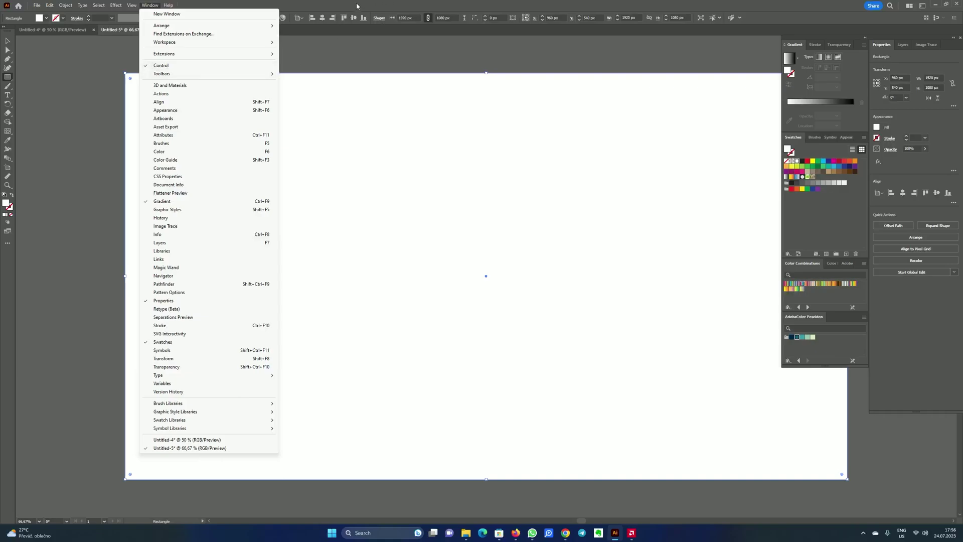
left_click(457, 258)
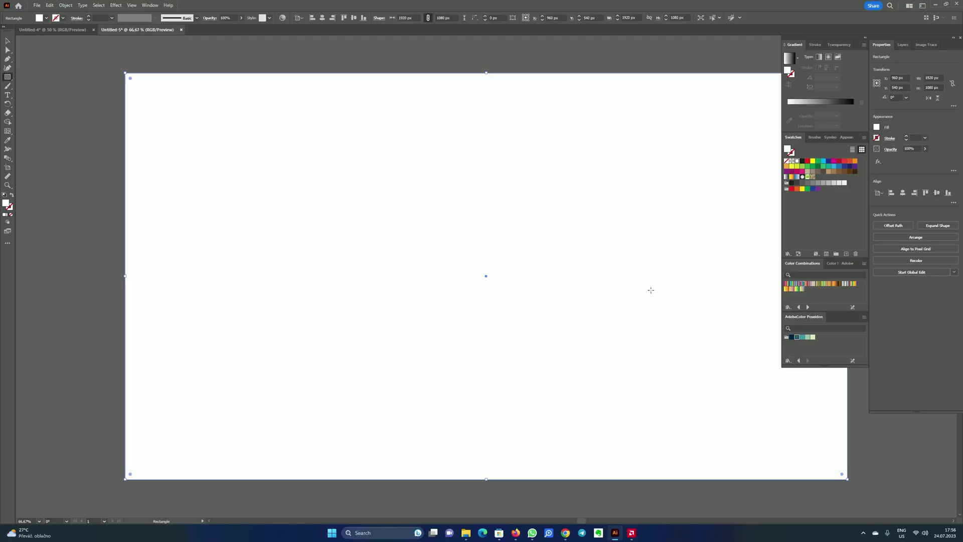
left_click(804, 285)
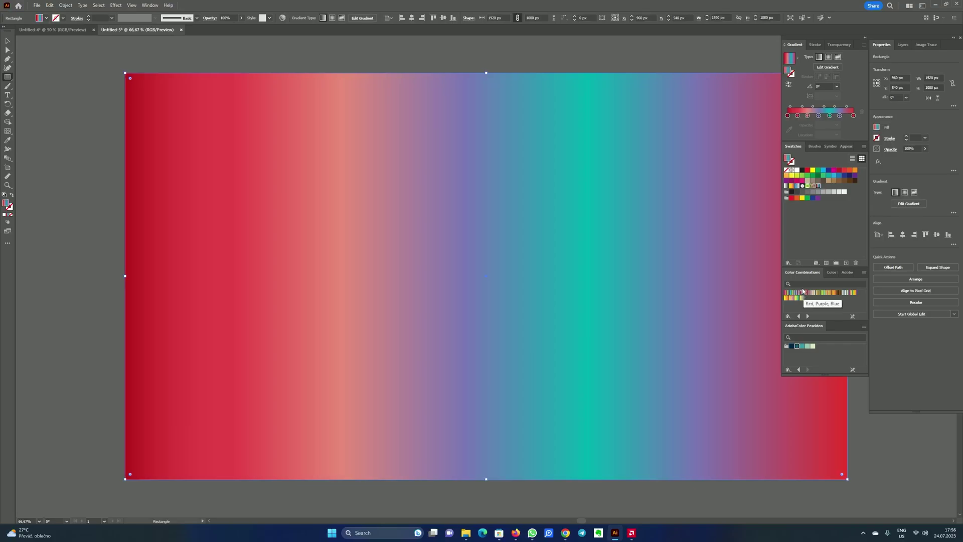
- Load the Gradients > Color Combinations swatch library as a panel
left_click(788, 264)
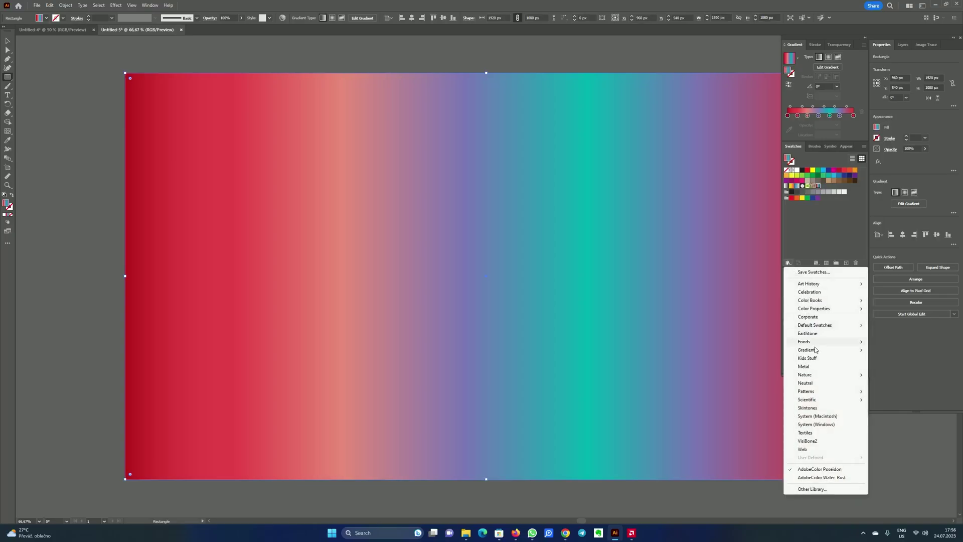
mouse_move(852, 350)
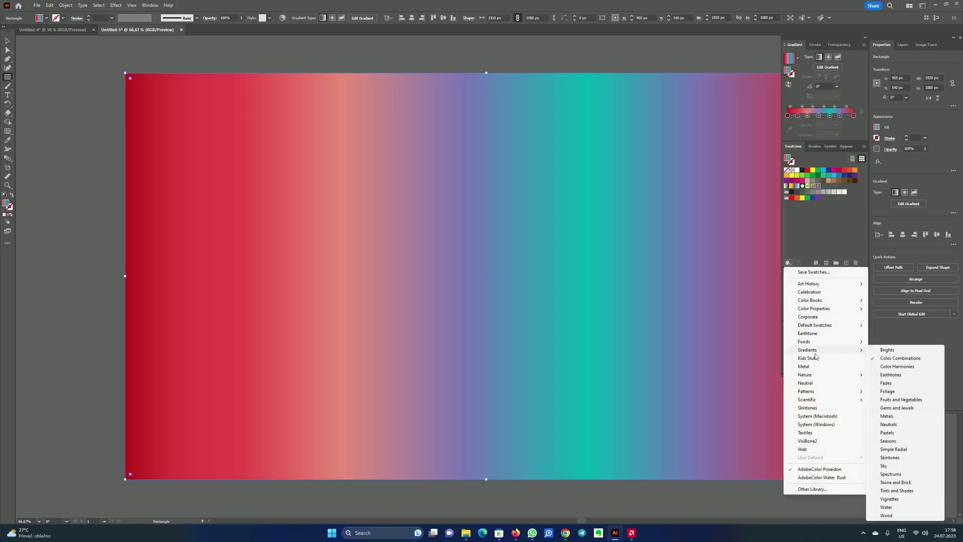
left_click(900, 358)
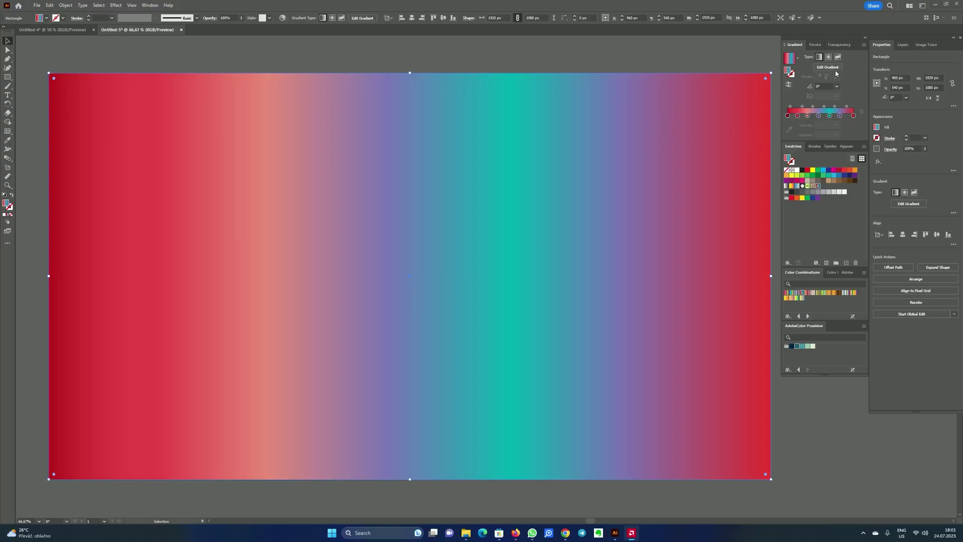
left_click(151, 5)
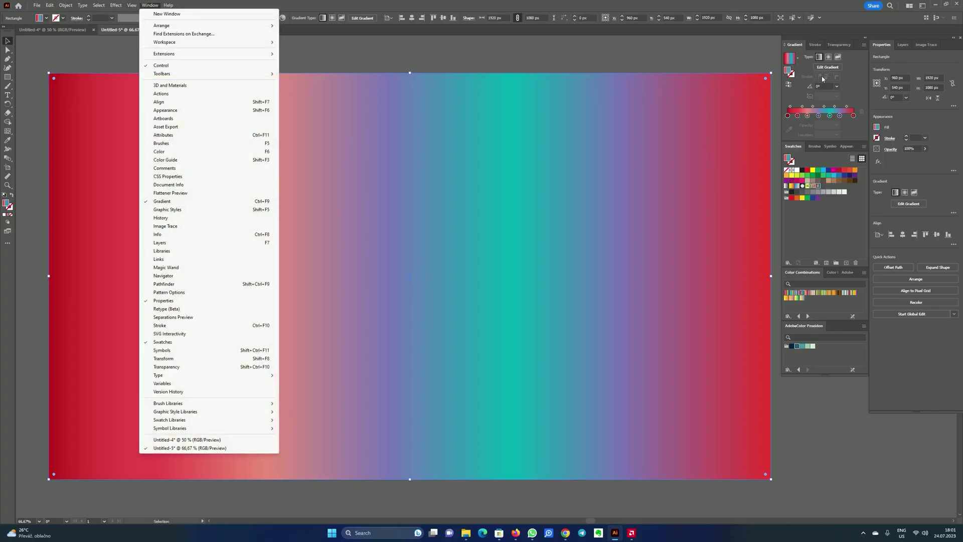
- Set the background gradient's angle to -45° for diagonal colour bands
left_click(854, 94)
left_click(836, 87)
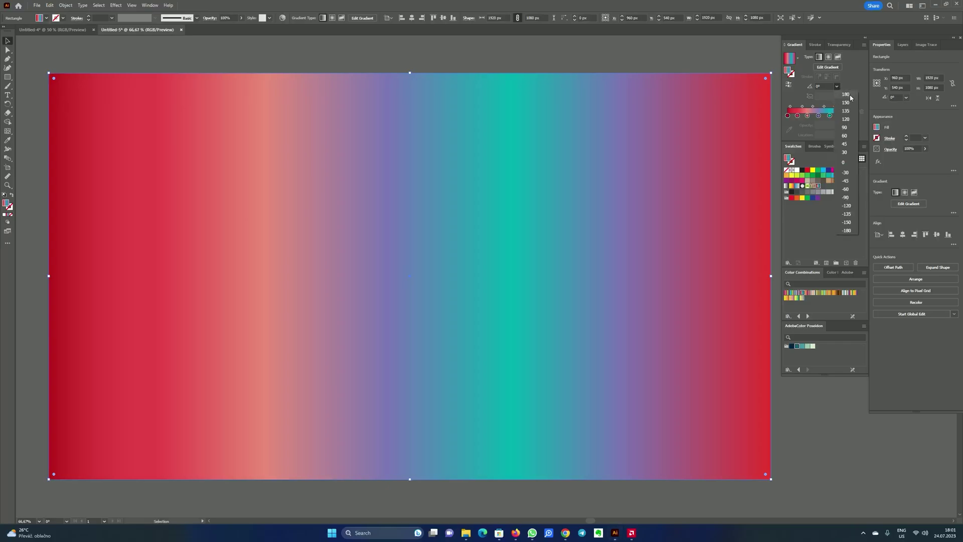
left_click(852, 181)
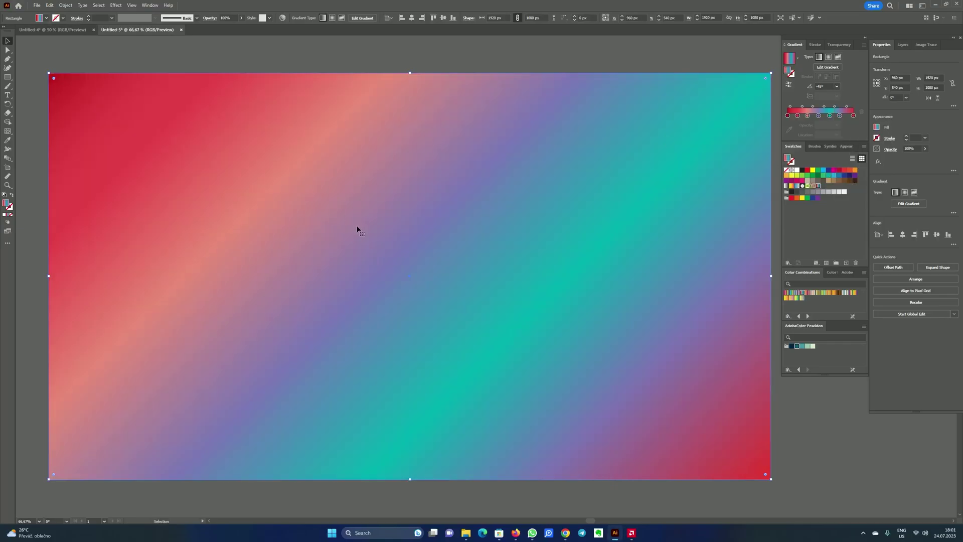
- Rasterize the diagonal gradient rectangle into a 300 ppi RGB image
left_click(66, 6)
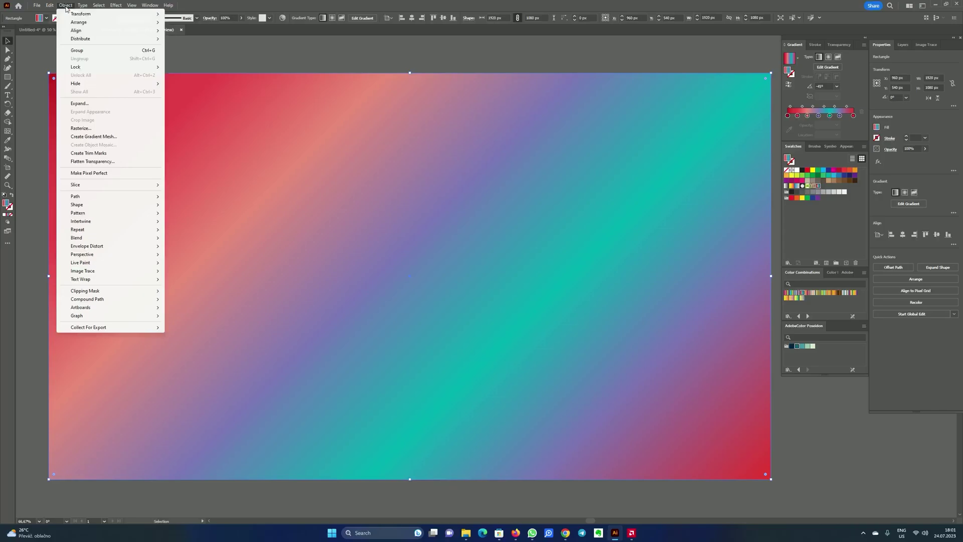
left_click(93, 128)
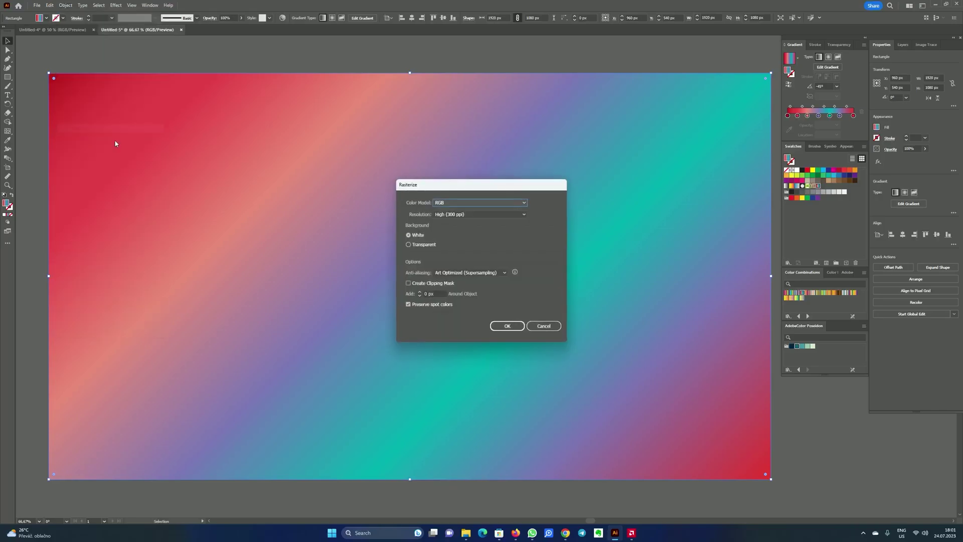
left_click(507, 326)
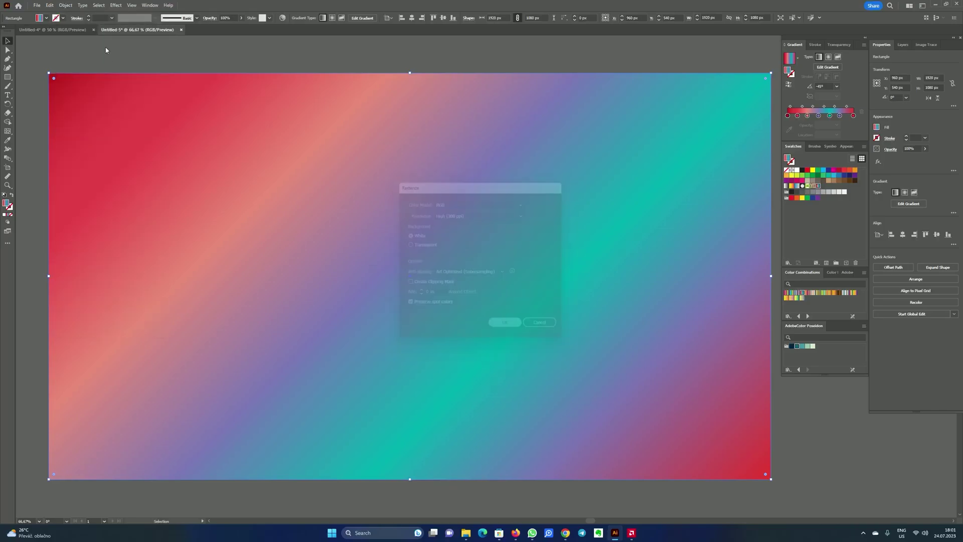
left_click(65, 5)
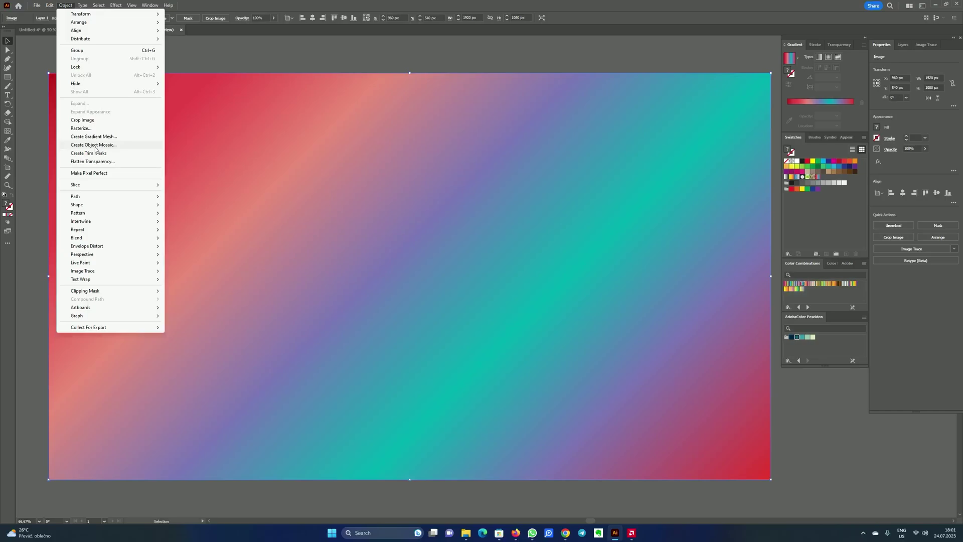
- Convert the rasterized gradient into a 10 × 10 object mosaic with no tile spacing
left_click(95, 146)
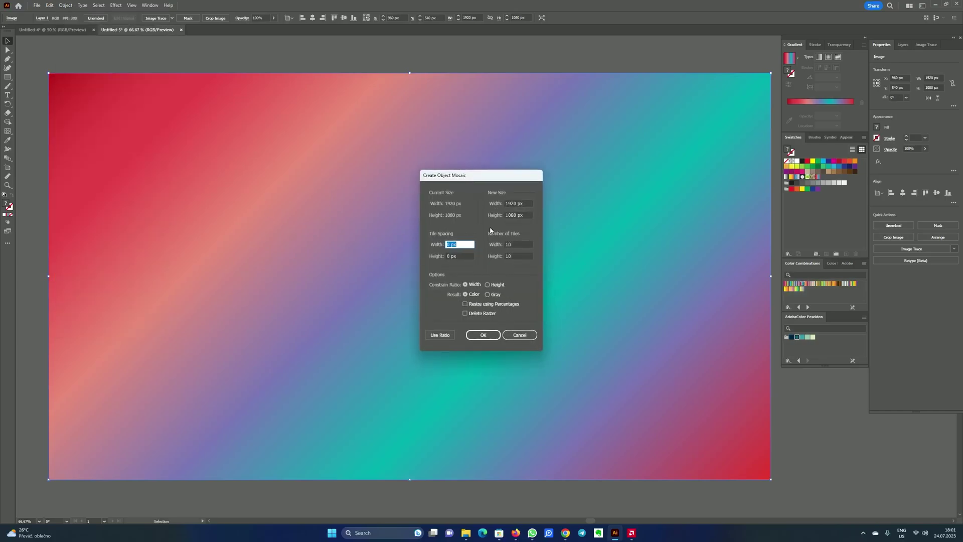
left_click(483, 335)
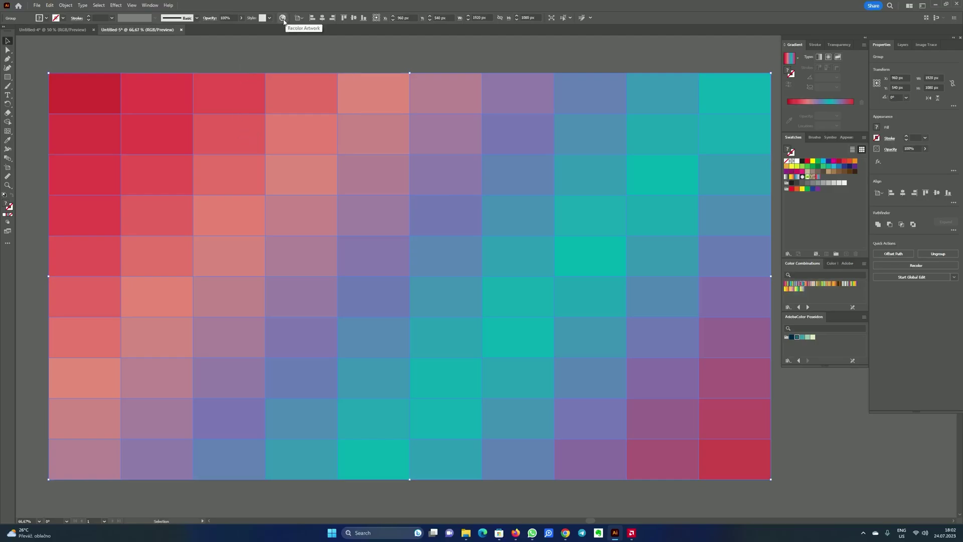
- Hide the tile edges and randomize the mosaic's colour order with Recolor Artwork
left_click(150, 5)
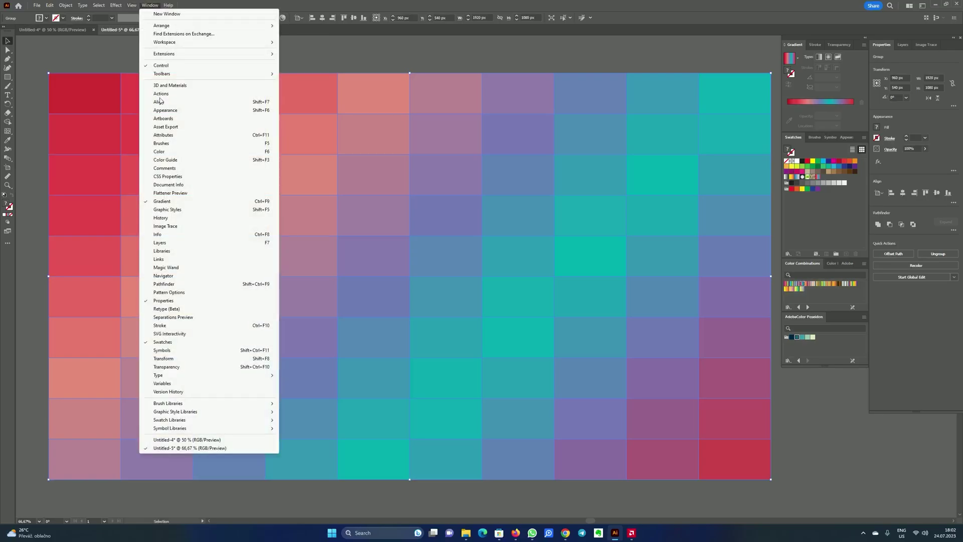
left_click(344, 4)
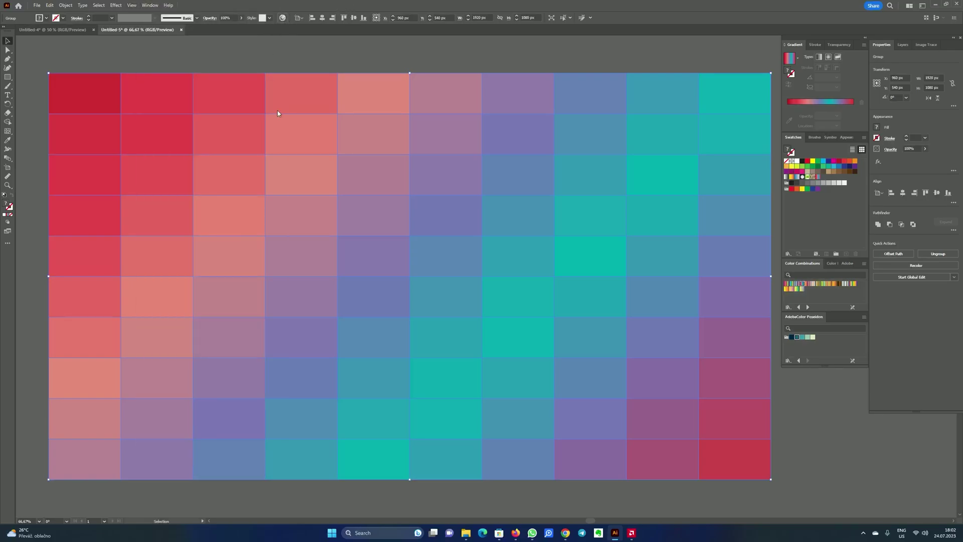
key("ctrl+h")
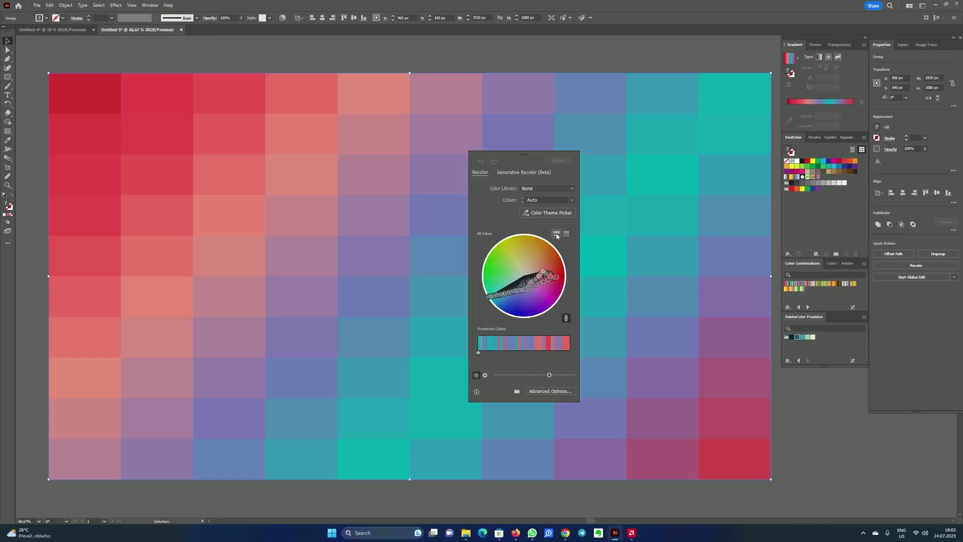
left_click(556, 233)
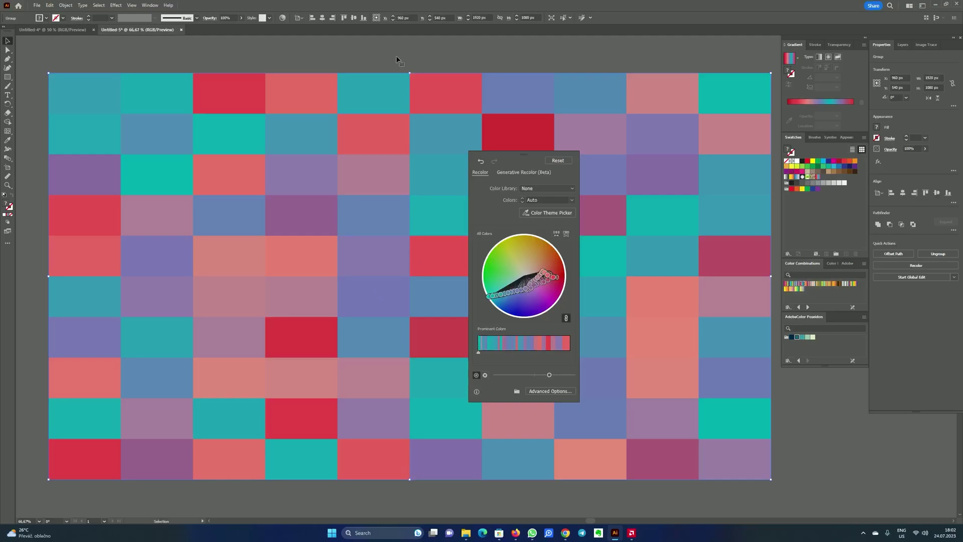
left_click(345, 47)
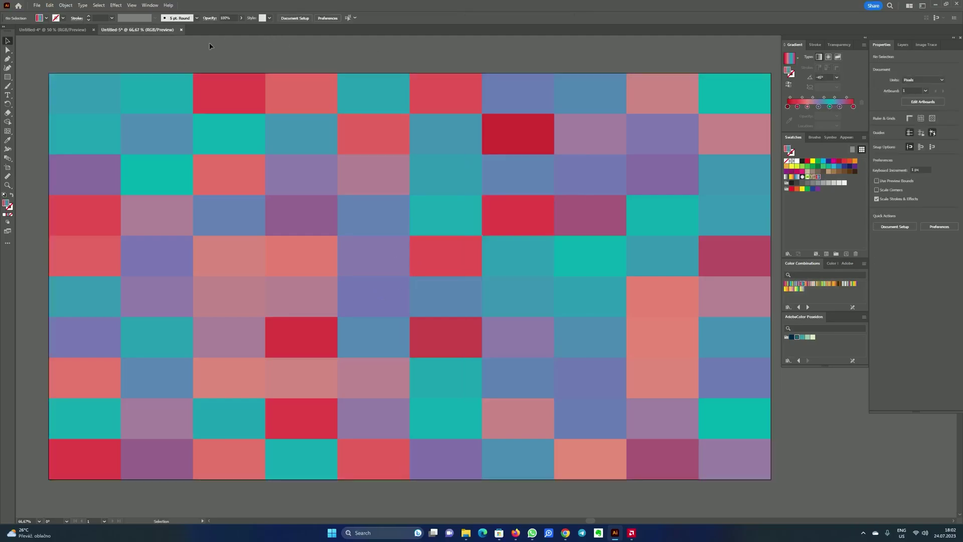
- Select the recoloured tile group and rasterize it into a single image
left_click(158, 153)
left_click(65, 5)
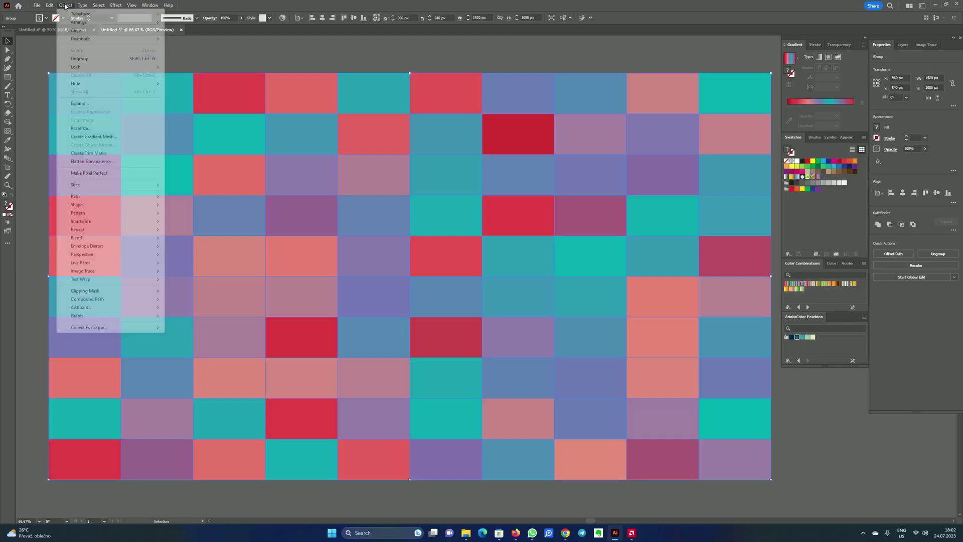
left_click(114, 129)
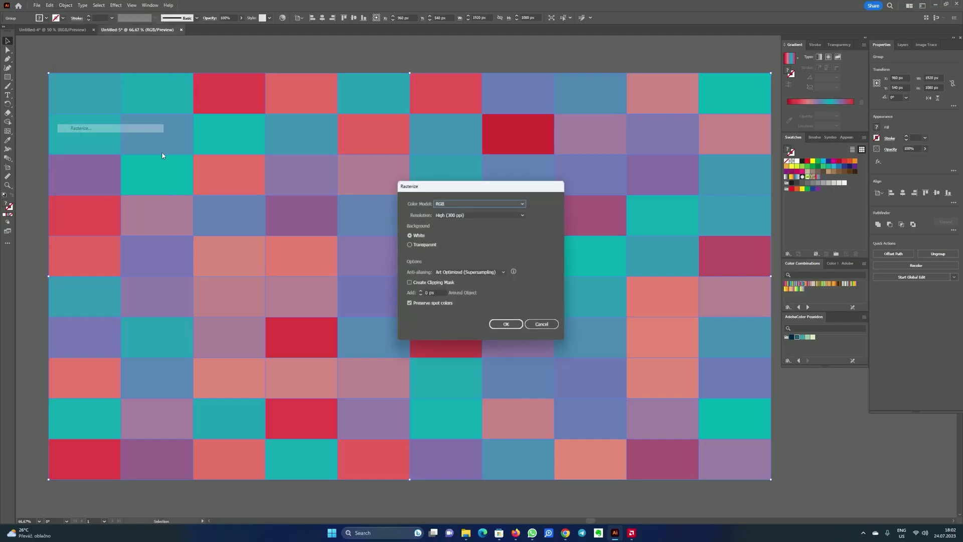
left_click(507, 326)
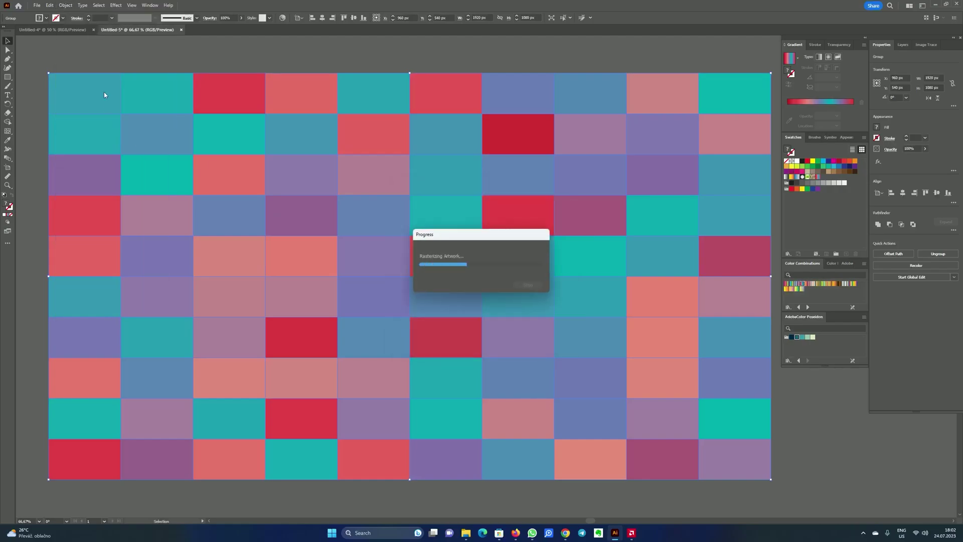
- Convert the image into a 4 × 4 gradient mesh, then deselect it
left_click(66, 5)
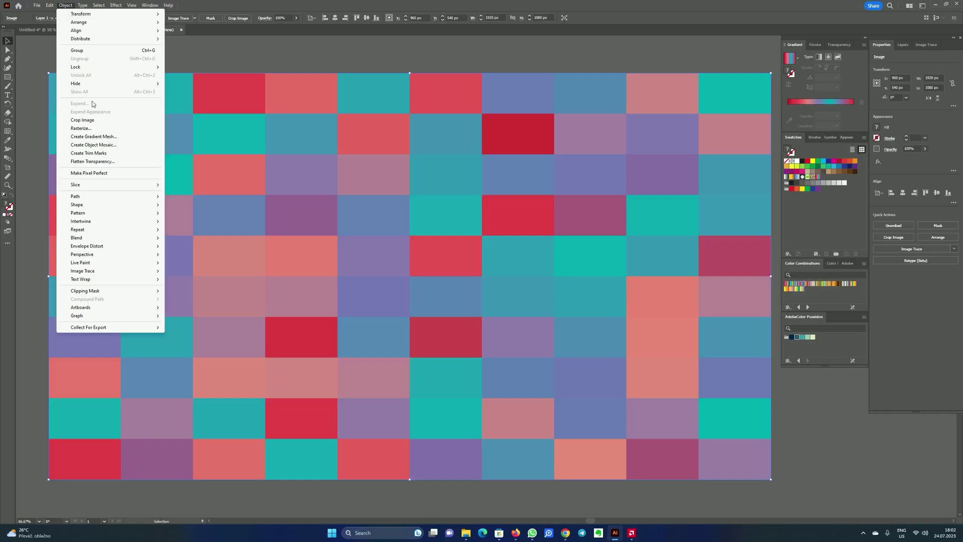
left_click(108, 137)
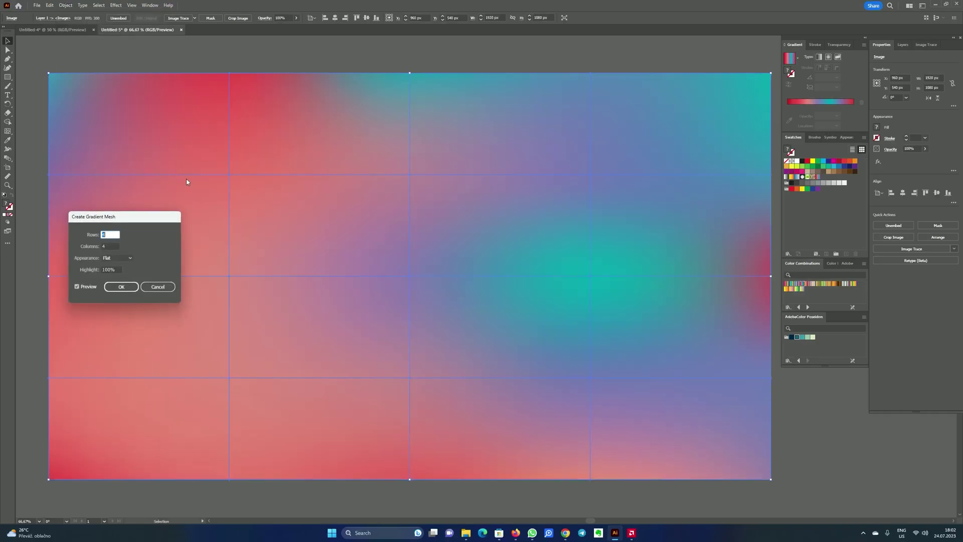
left_click(120, 290)
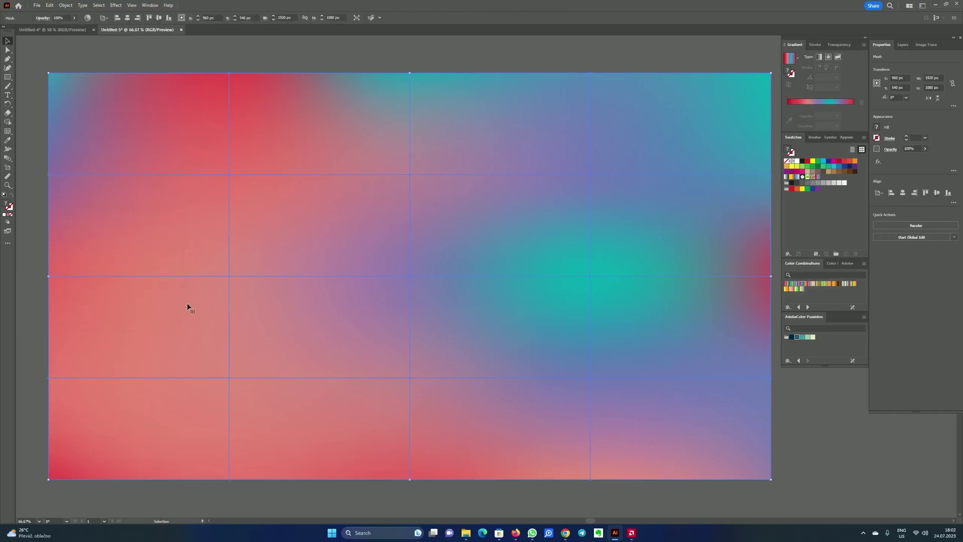
left_click(266, 60)
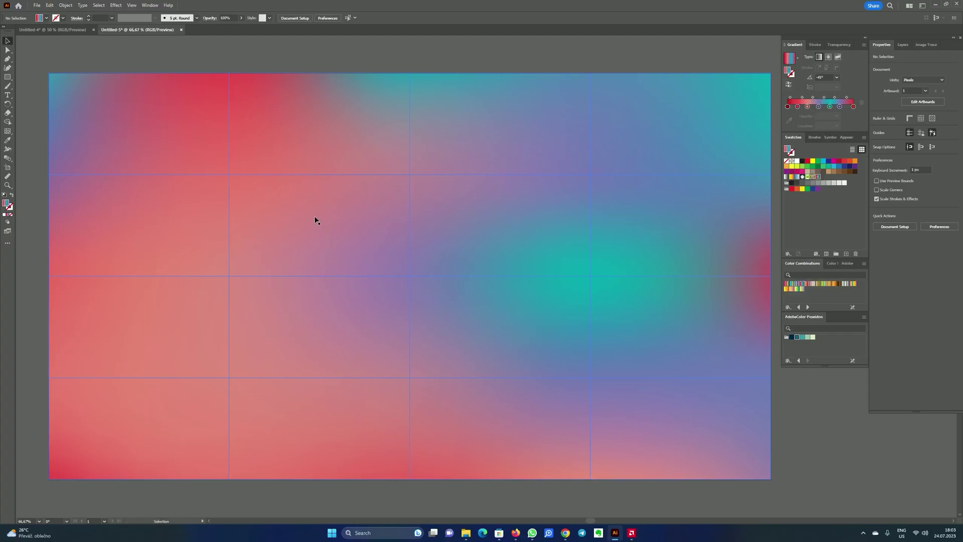
left_click(291, 132)
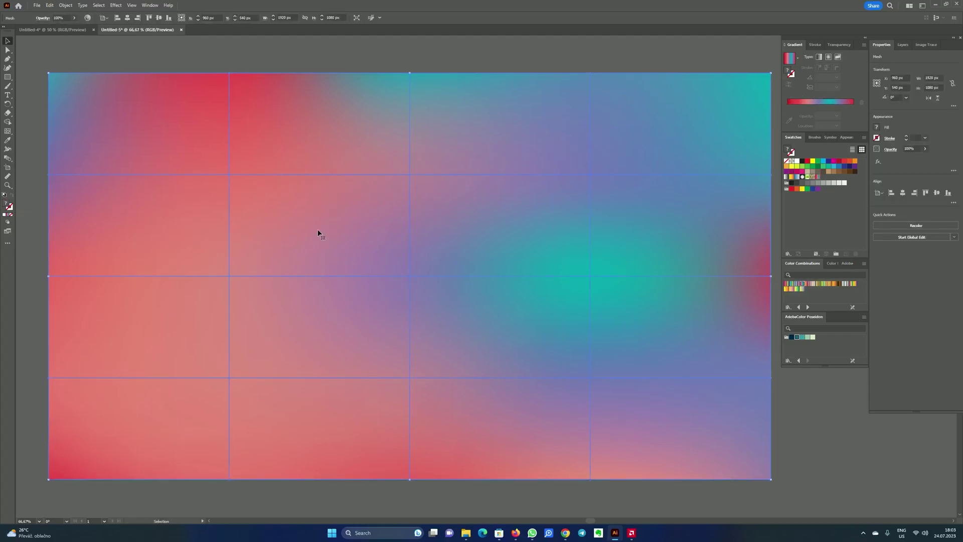
- Shuffle the mesh colours with Recolor Artwork's randomize until teal runs along the top
left_click(87, 19)
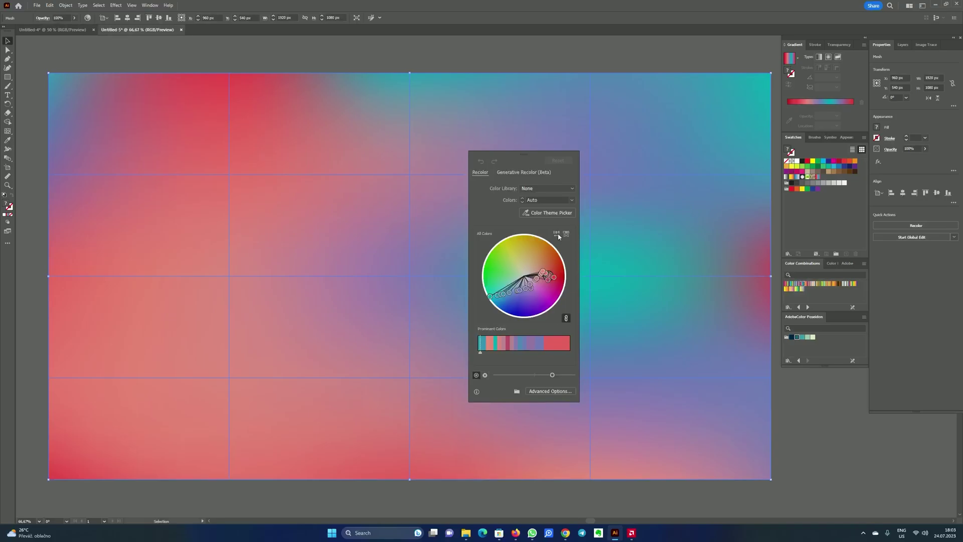
left_click(556, 235)
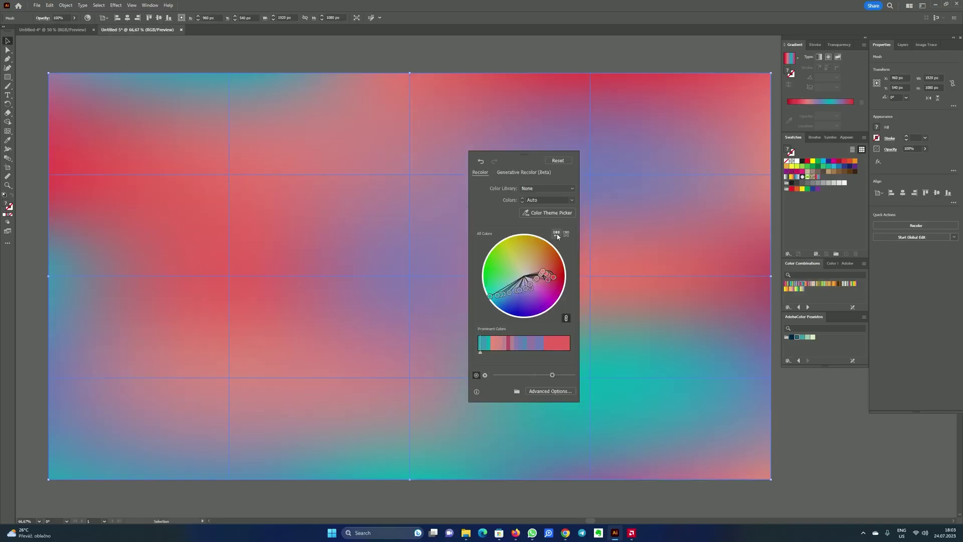
left_click(557, 234)
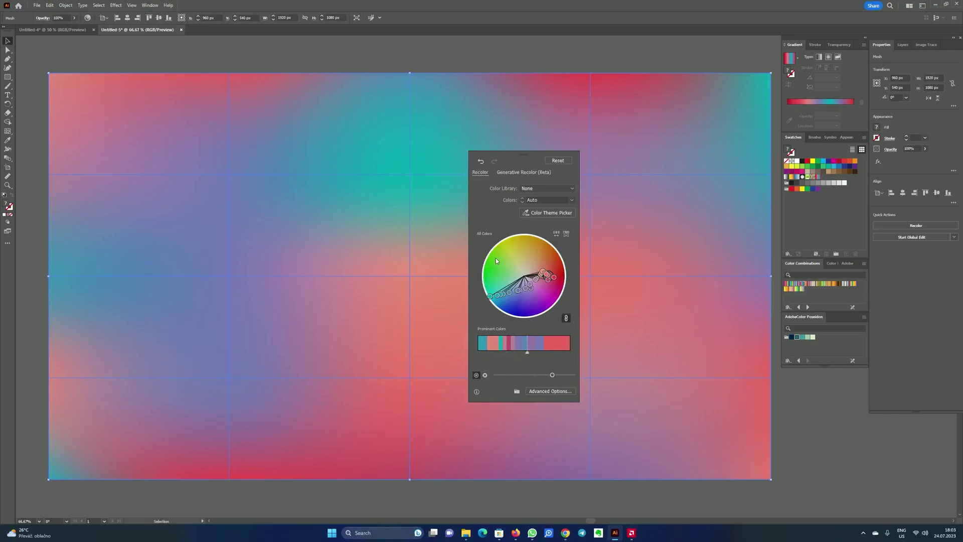
left_click(555, 234)
left_click(555, 234)
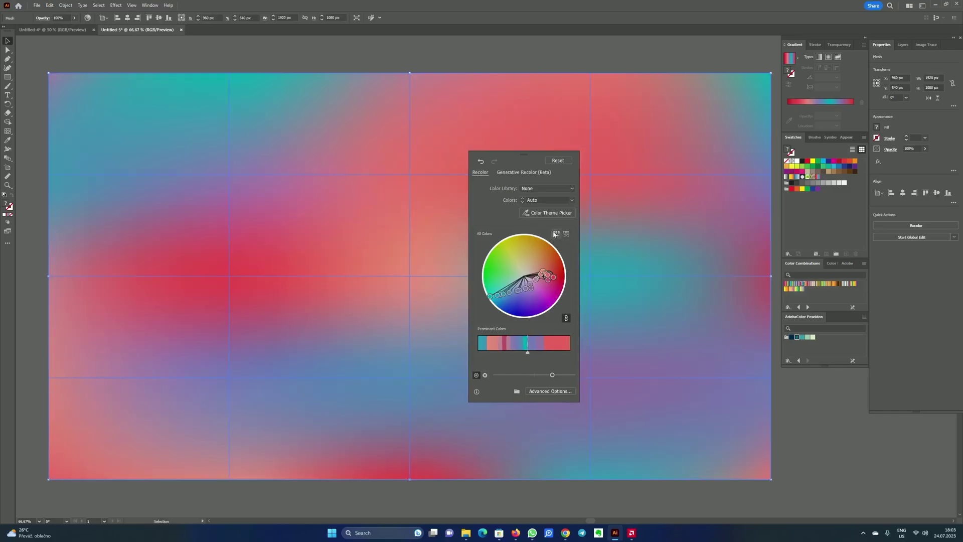
left_click(555, 234)
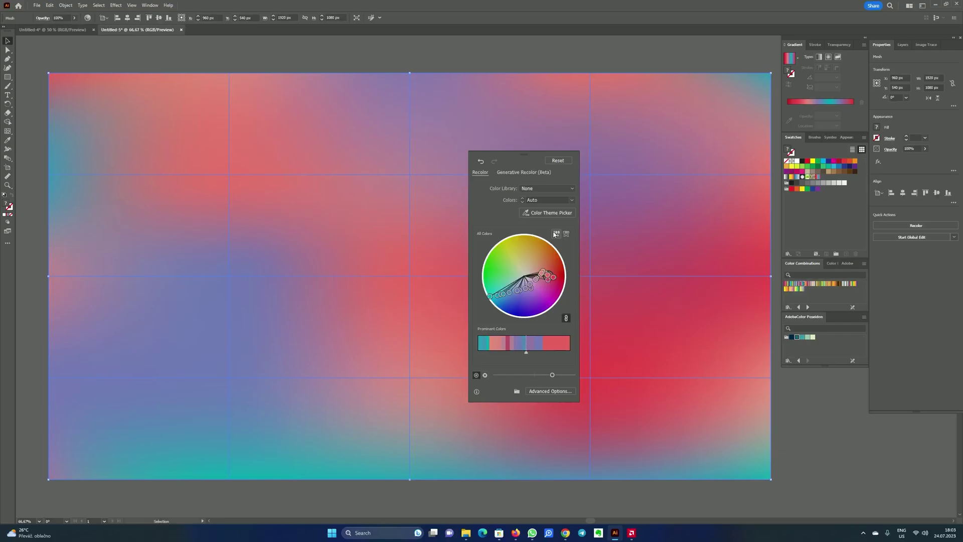
left_click(554, 234)
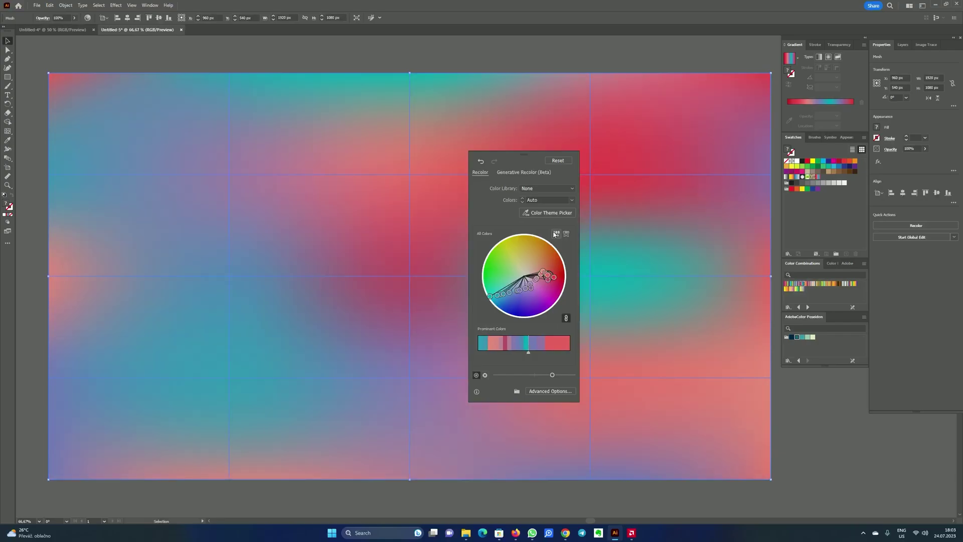
left_click(555, 234)
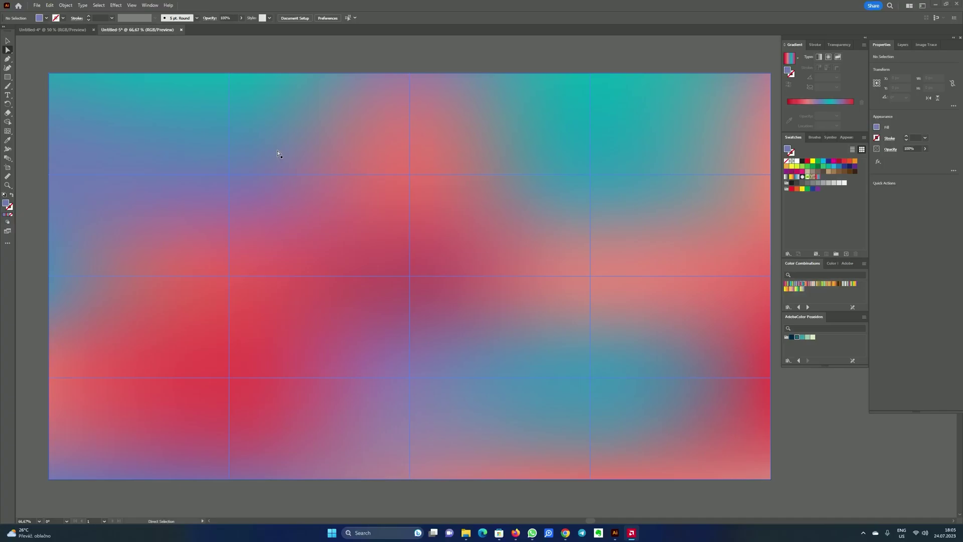
- Drag the centre mesh point down-left, the upper middle down-right, and the lower right up-right
left_click(8, 50)
left_click(409, 276)
left_click_drag(408, 276, 376, 342)
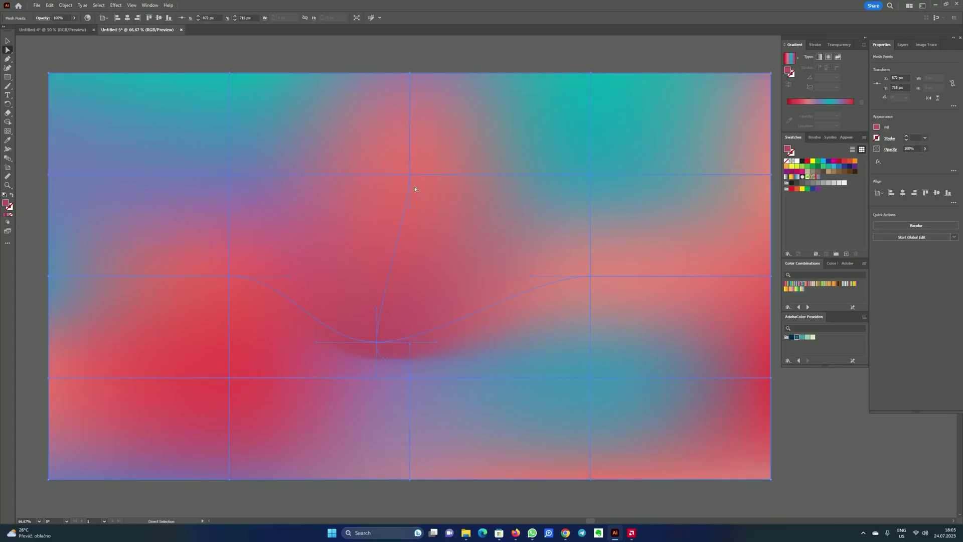
left_click_drag(409, 175, 489, 231)
left_click(590, 379)
left_click_drag(591, 378, 626, 316)
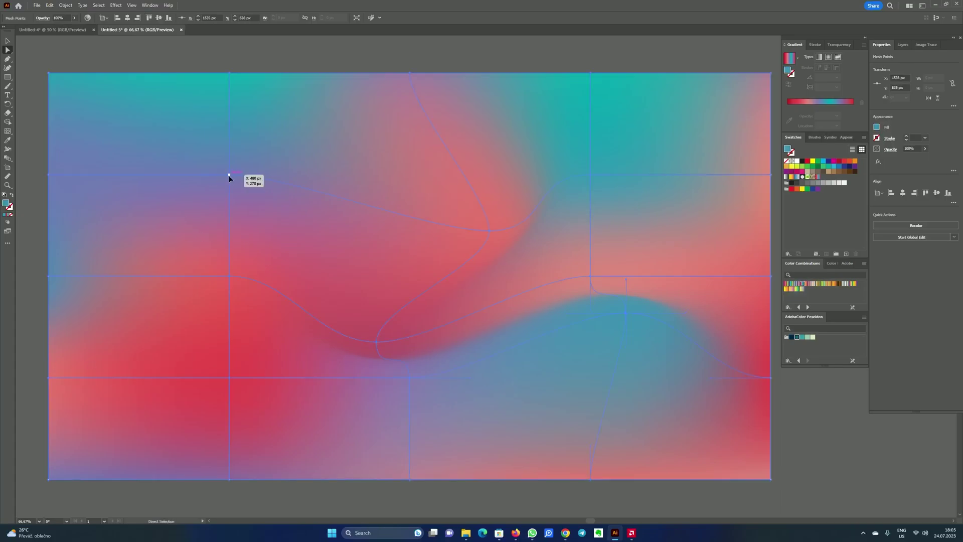
- Pull the upper left mesh point down, redoing it as a slighter move, then deselect
left_click_drag(229, 176, 218, 248)
left_click(157, 56)
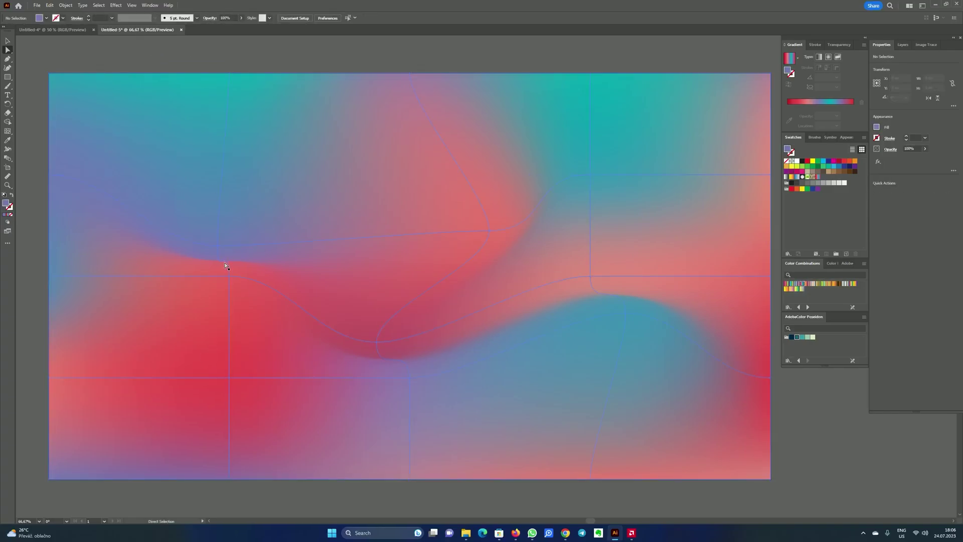
key("ctrl+z")
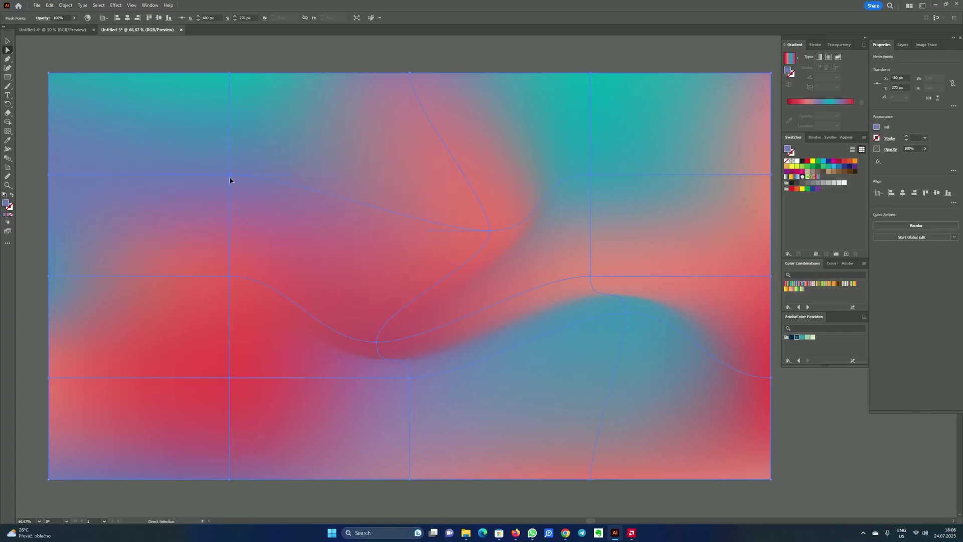
left_click_drag(230, 179, 222, 239)
left_click(233, 64)
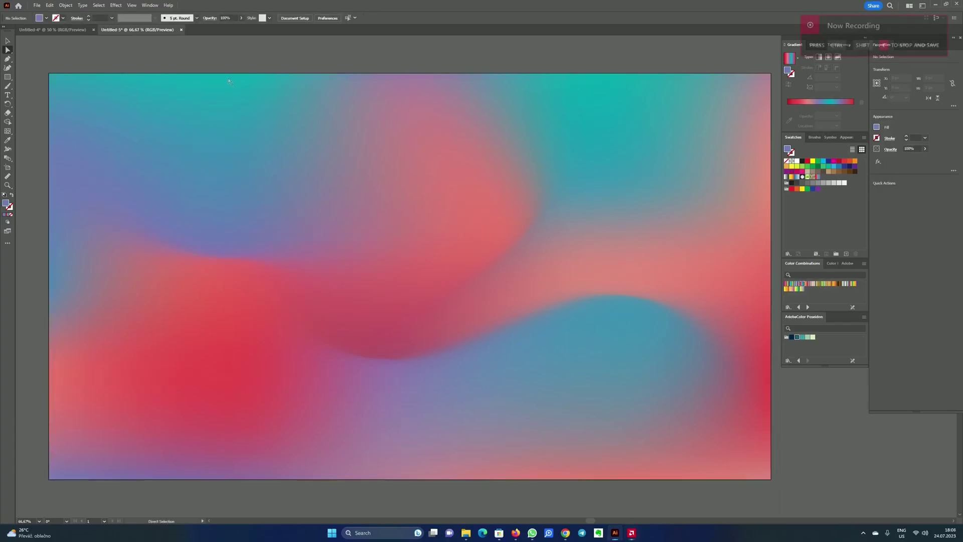